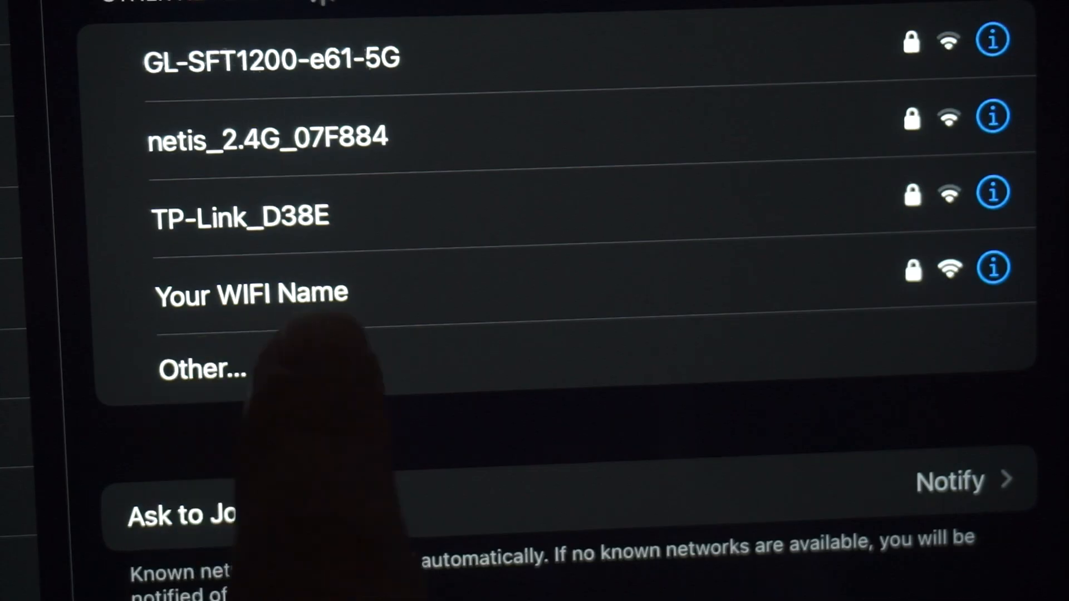
Join the 'Your WIFI Name' network using its ten-character wireless password
left_click(298, 305)
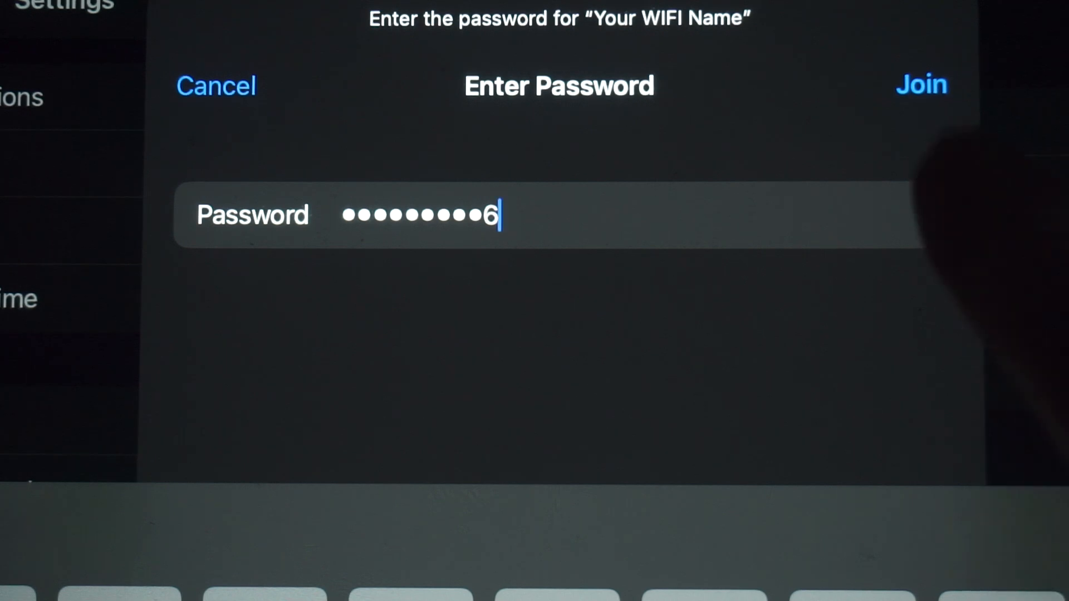
left_click(921, 85)
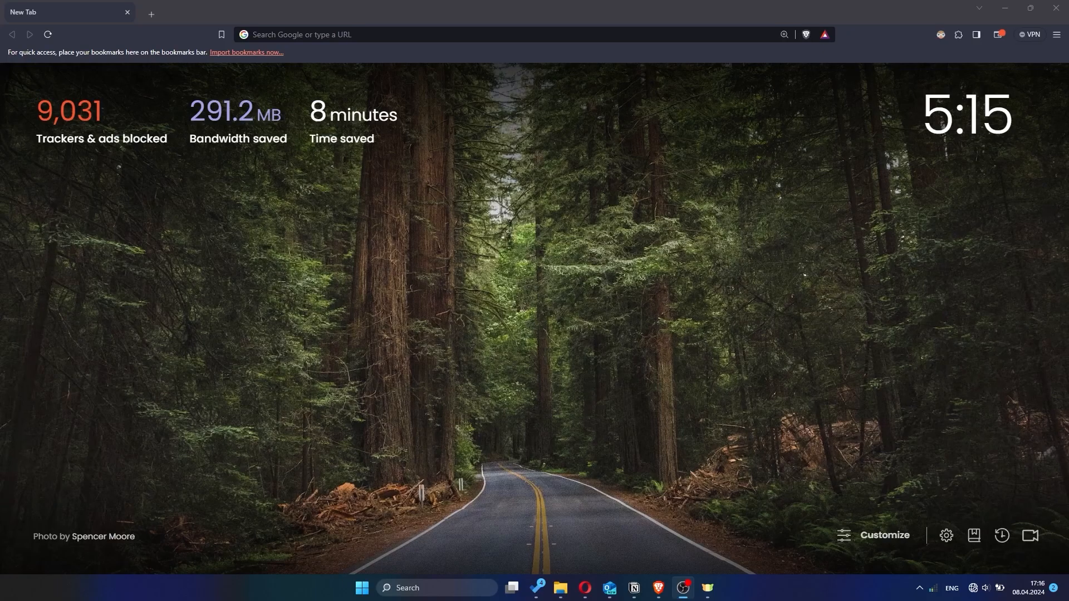
Load the router address 192.168.1.1 in Brave
left_click(613, 38)
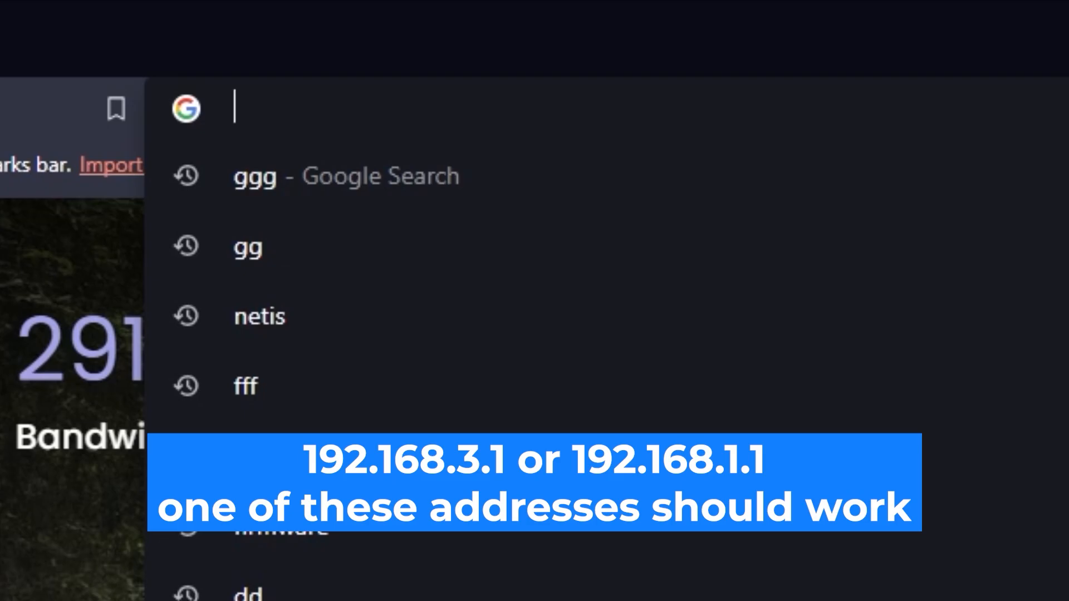
type("192.168.1.1")
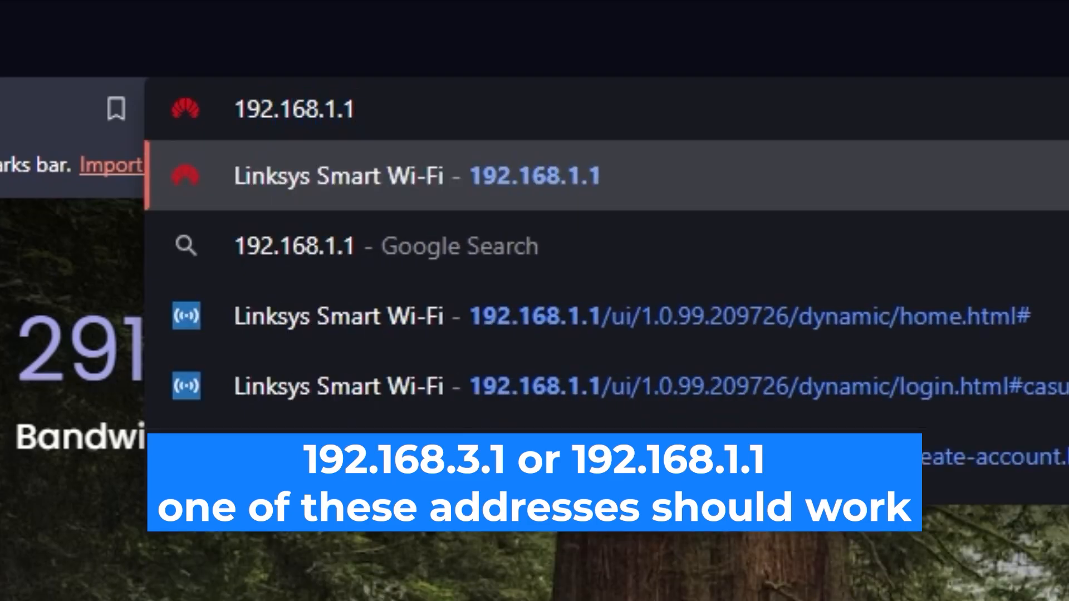
key("Return")
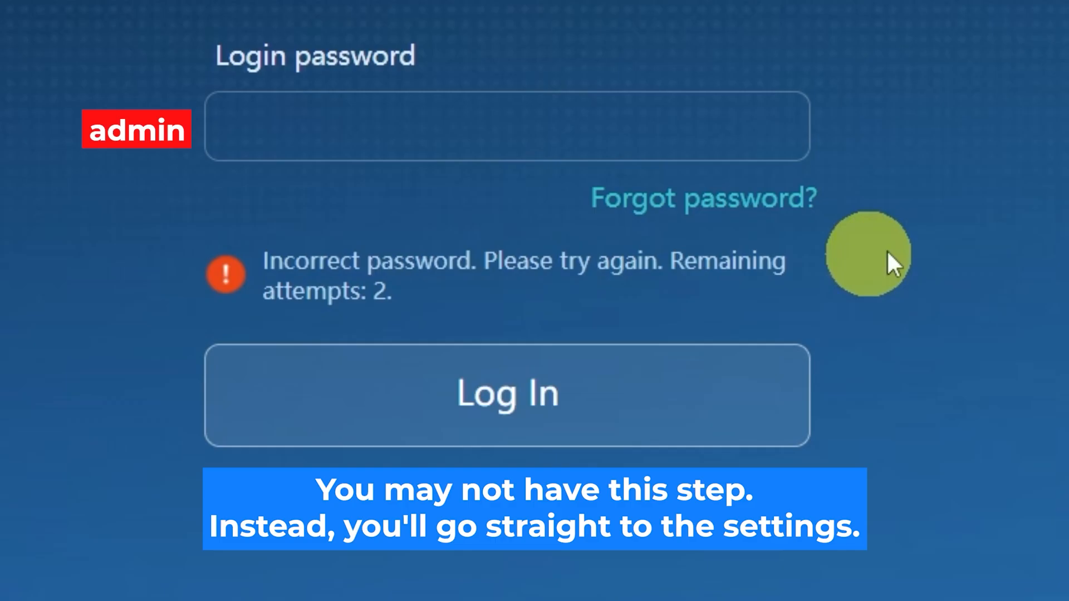
Log in to the WS318n admin page with the router login password, re-entering it once
left_click(586, 127)
type("a•••••••••")
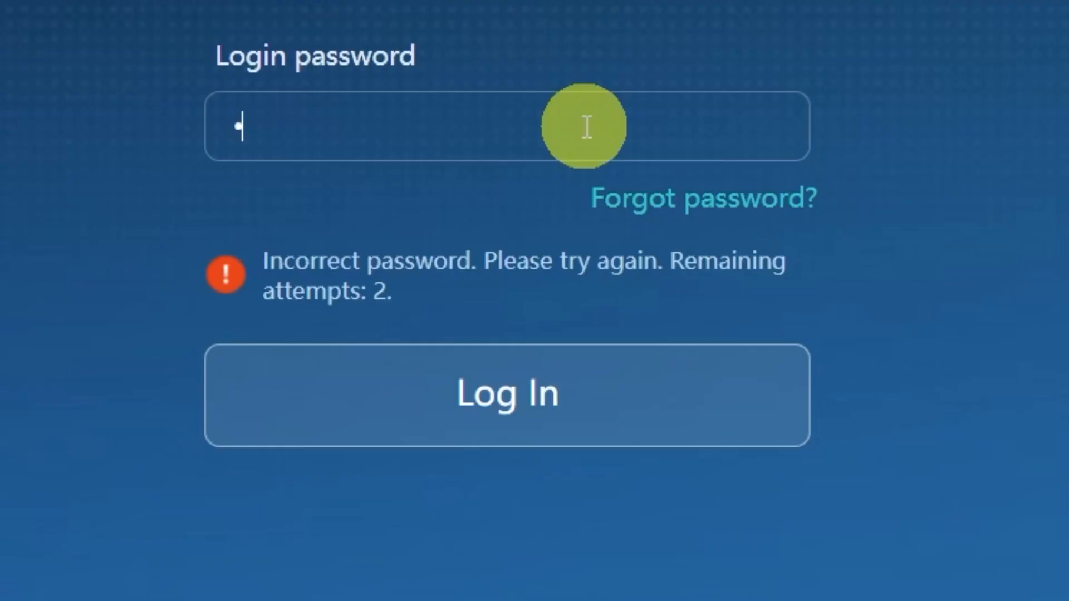
type("********")
type("**")
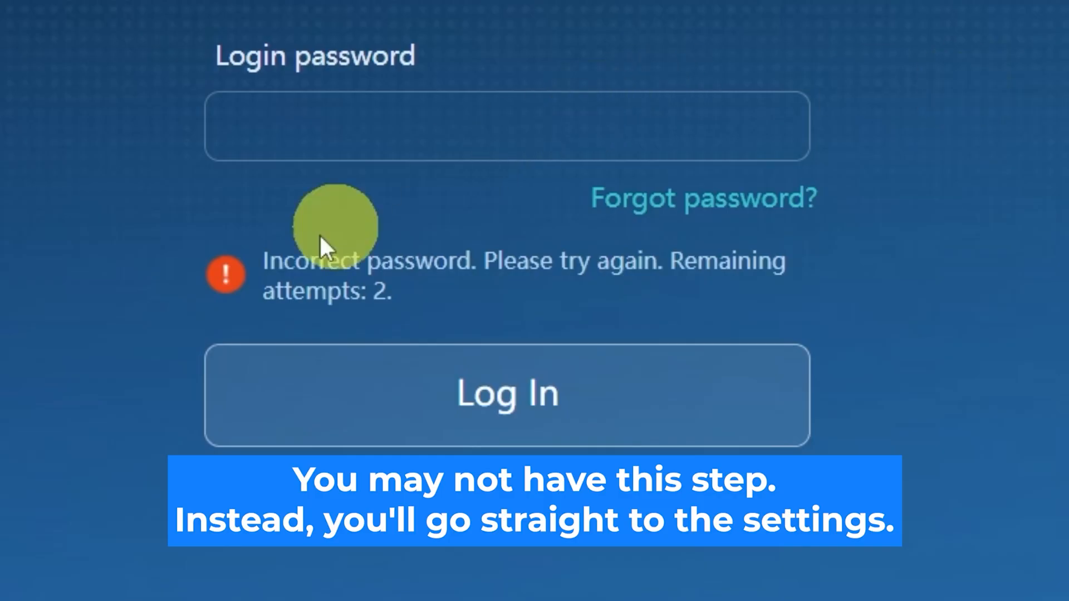
left_click(587, 127)
type("••••••••••")
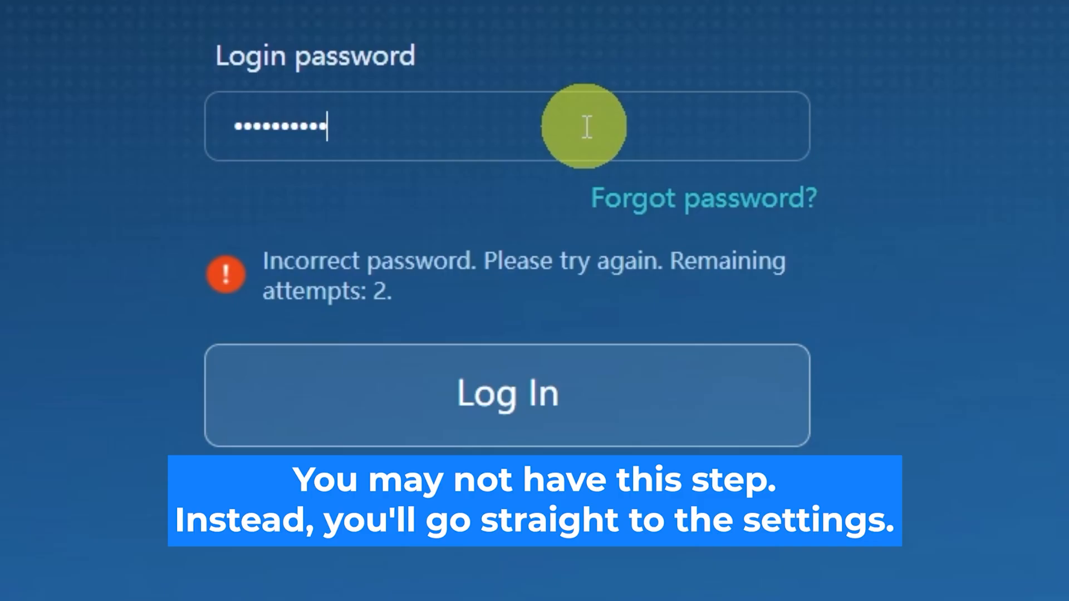
left_click(707, 362)
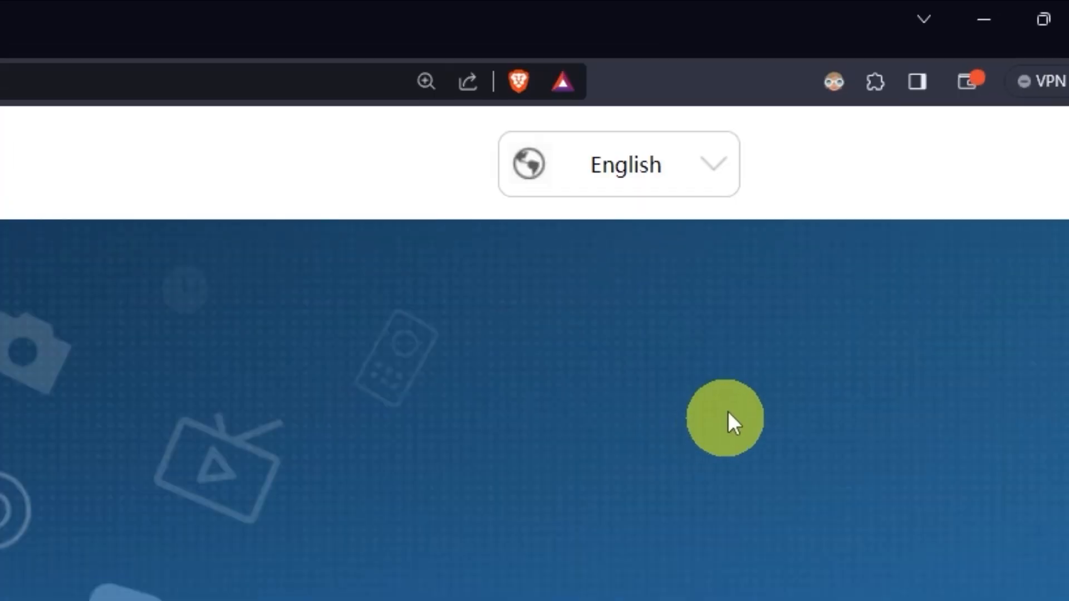
Leave the interface language set to English
left_click(726, 178)
scroll(642, 402, "down", 6)
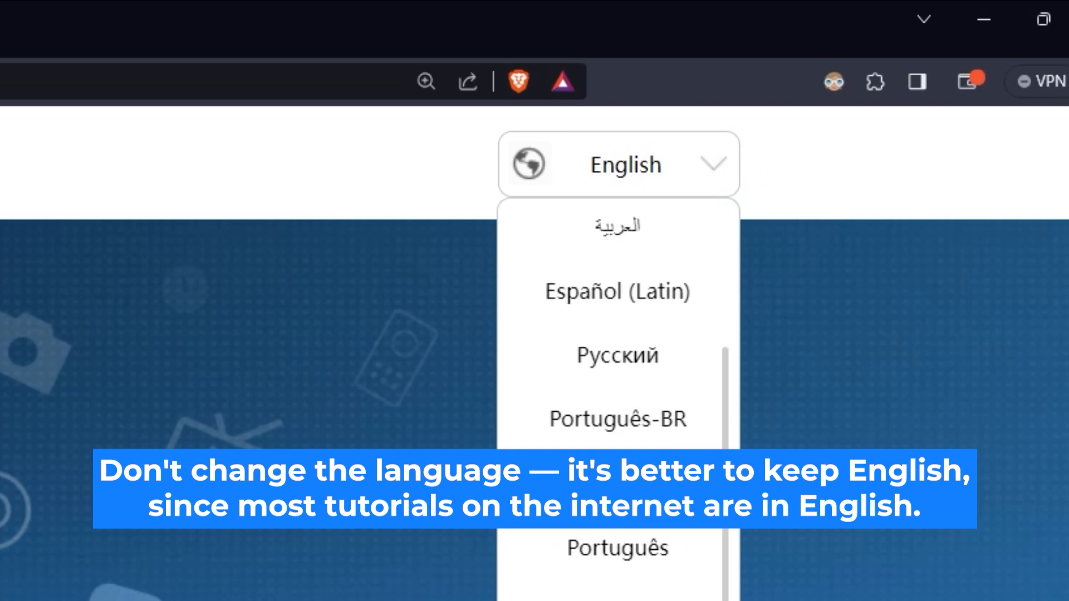
scroll(618, 489, "up", 3)
left_click(343, 552)
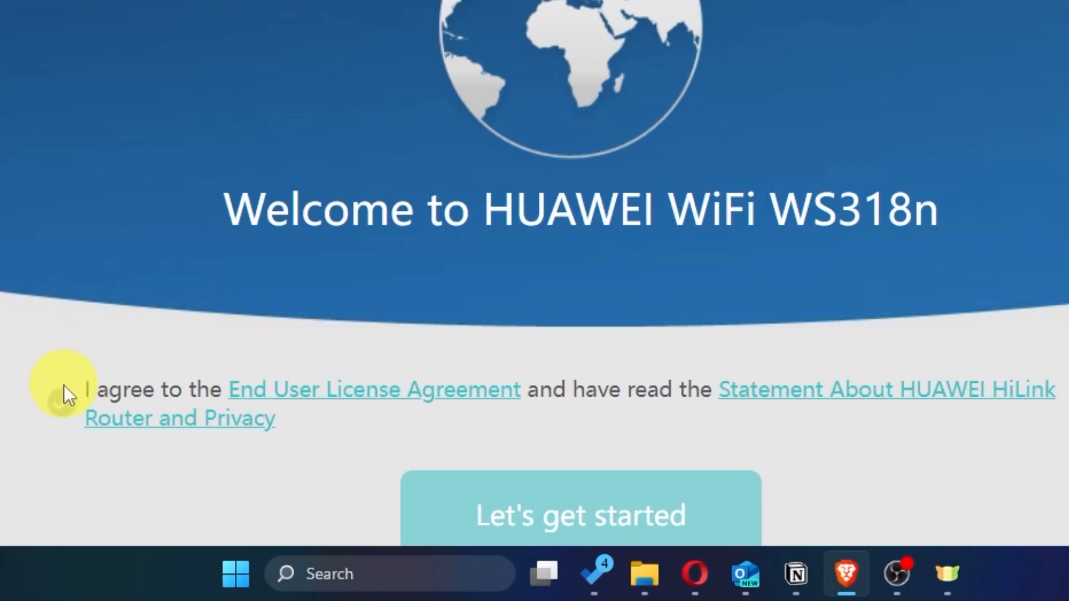
Accept the license agreement and HiLink privacy statement, then start the setup wizard
left_click(61, 403)
scroll(23, 403, "down", 2)
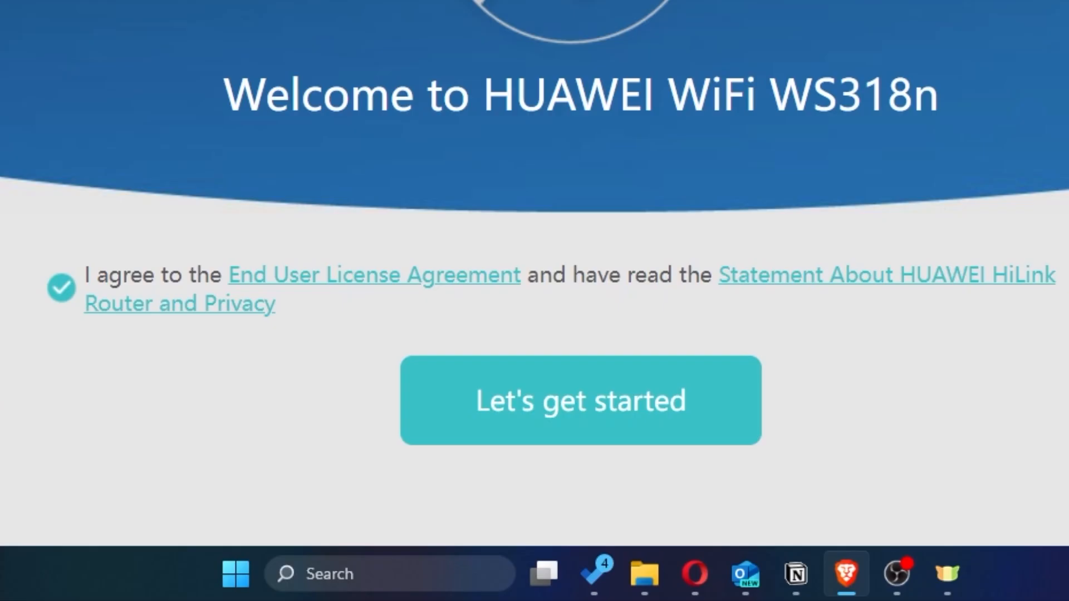
left_click(546, 438)
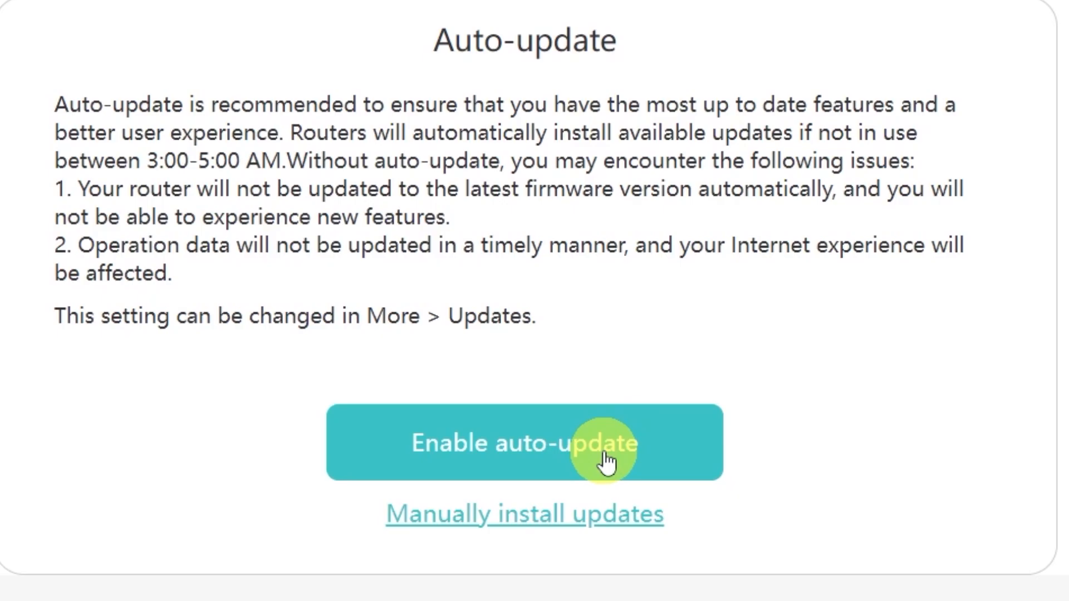
Choose manual updates and shorten the Wi-Fi network name to HUAWEI
left_click(510, 521)
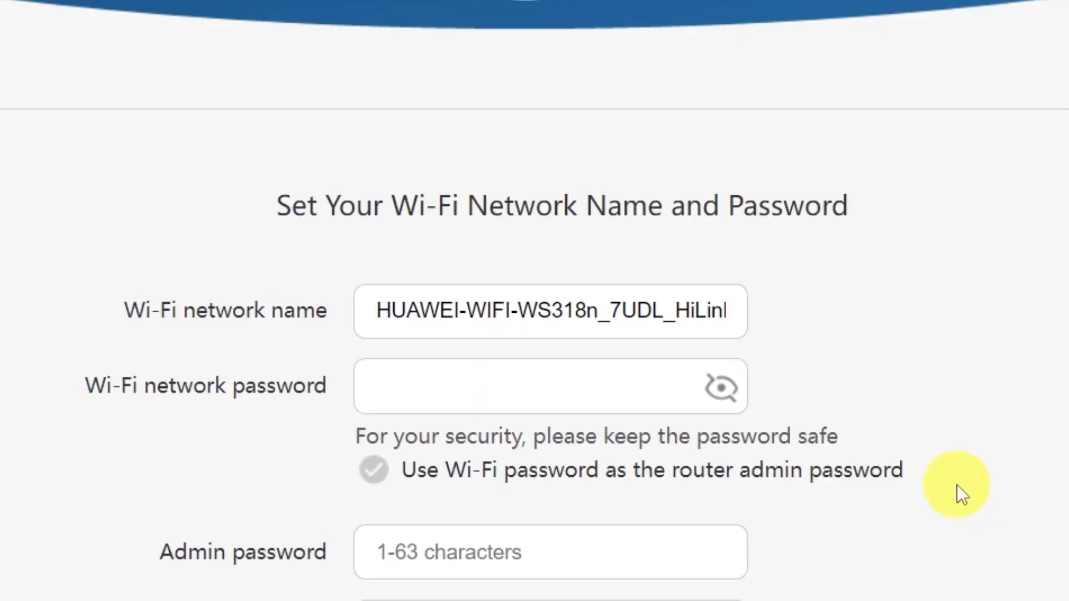
scroll(956, 484, "down", 4)
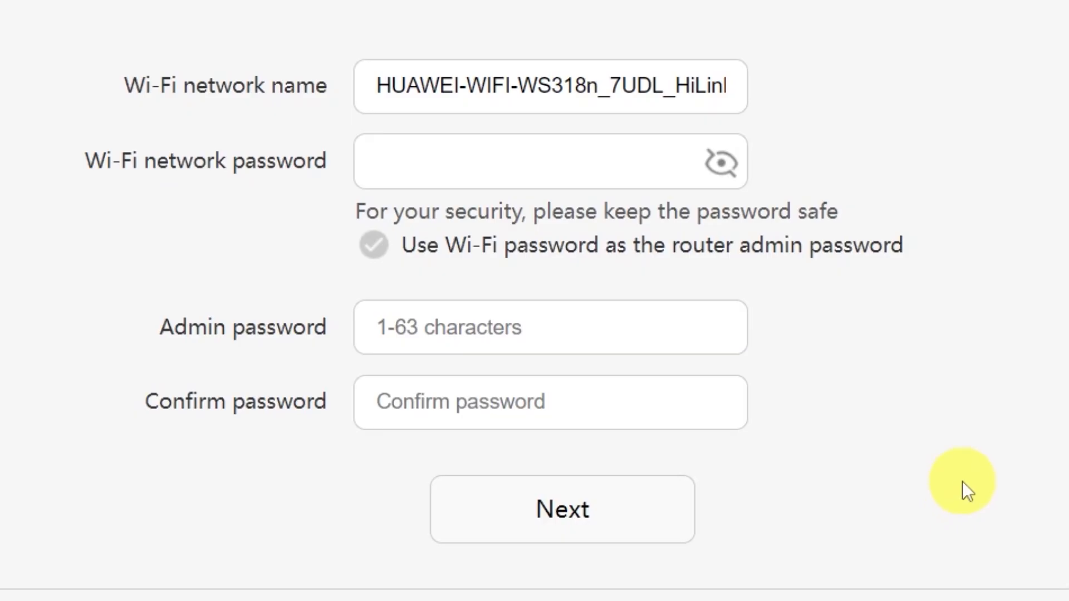
left_click_drag(458, 86, 861, 77)
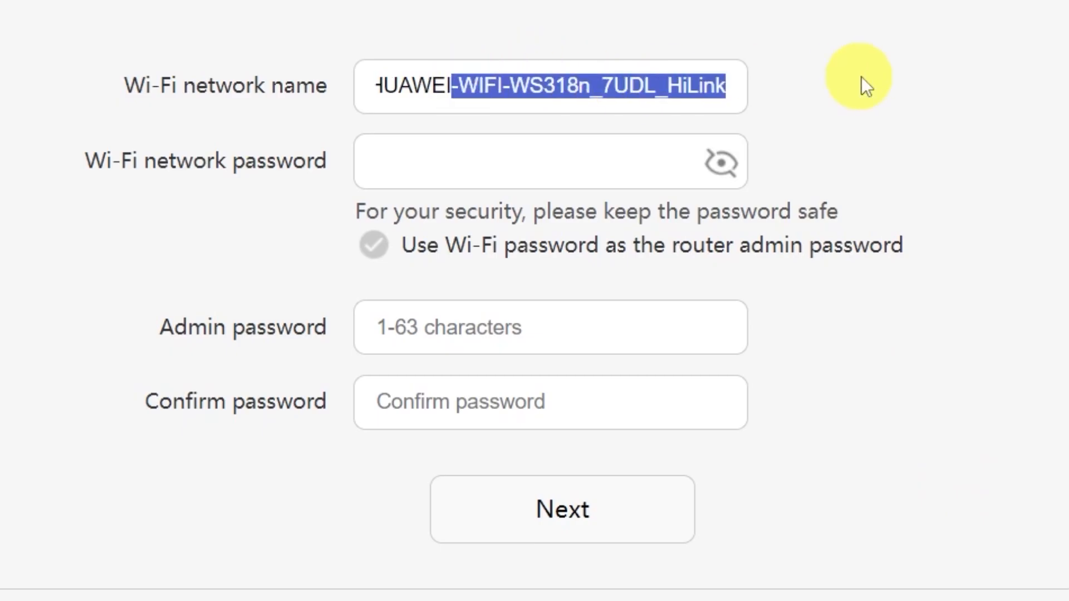
key("BackSpace")
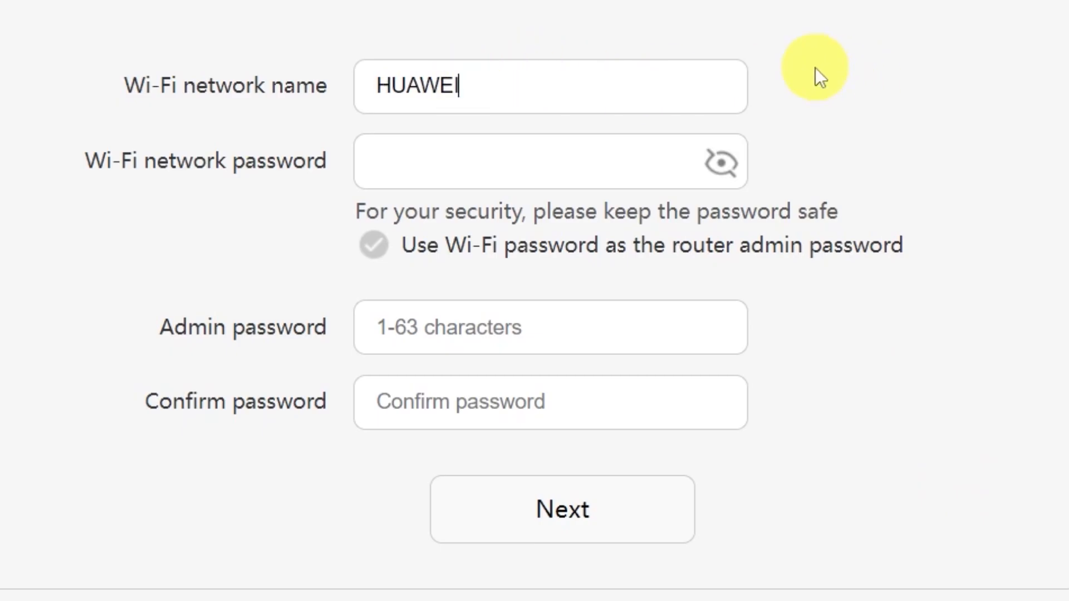
Set an 11-character Wi-Fi password, reuse it as the admin password, and continue
left_click(521, 160)
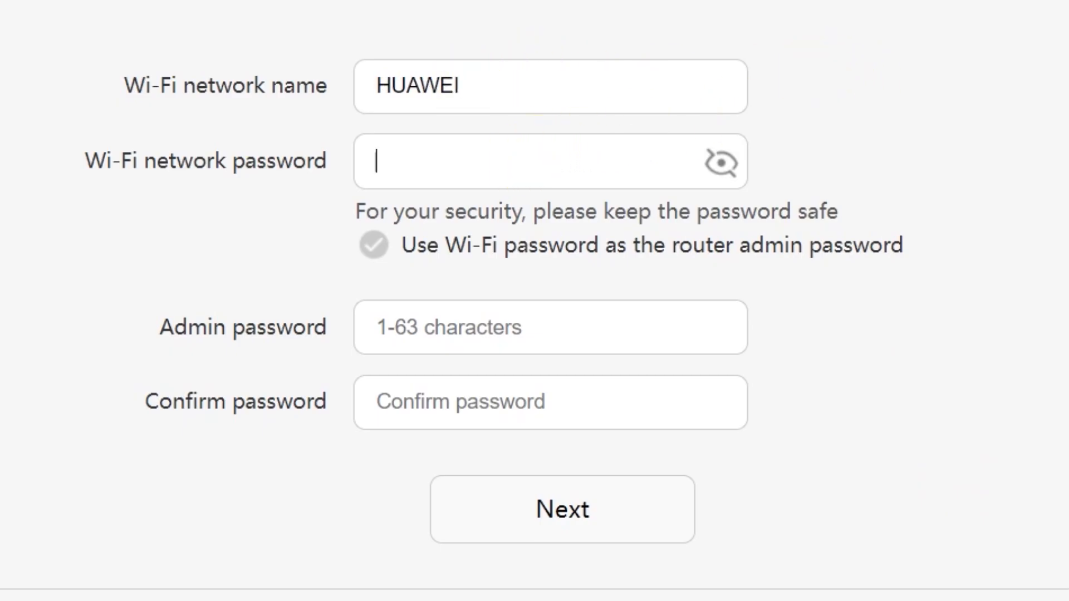
type("•••••")
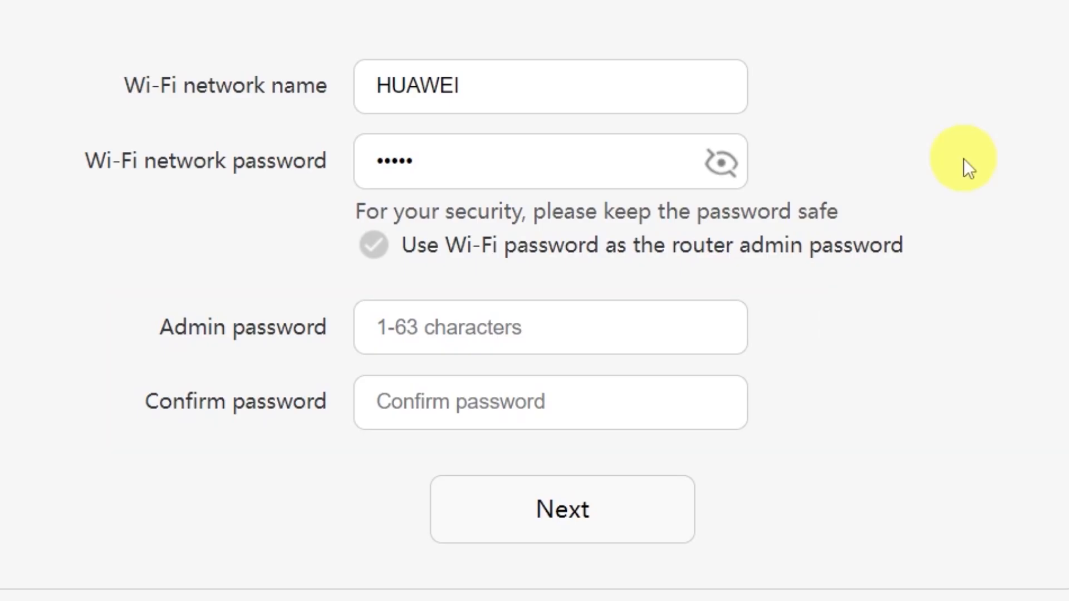
left_click(474, 327)
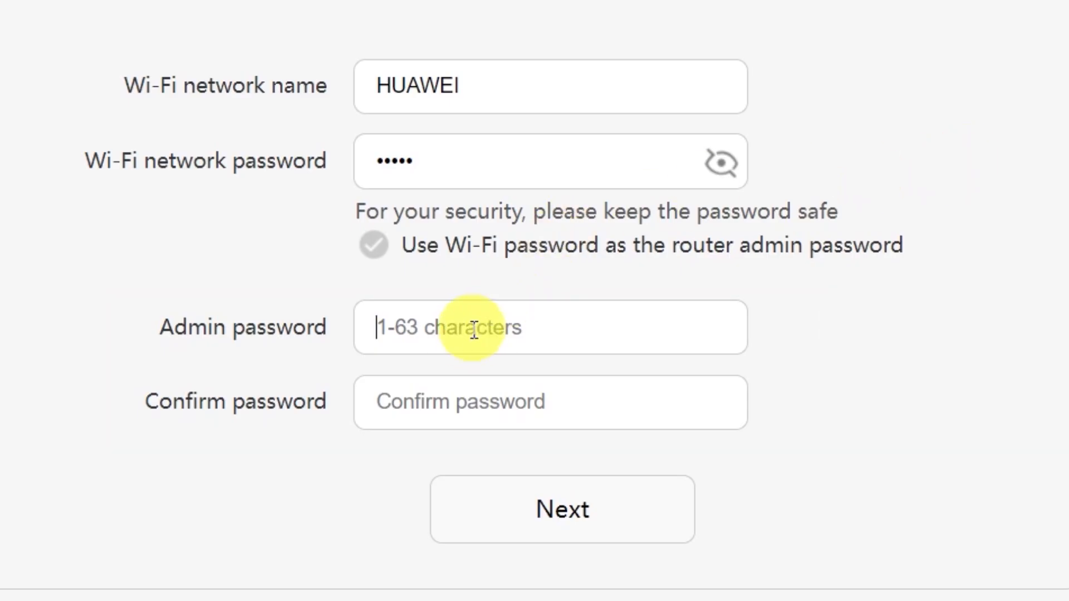
left_click(477, 396)
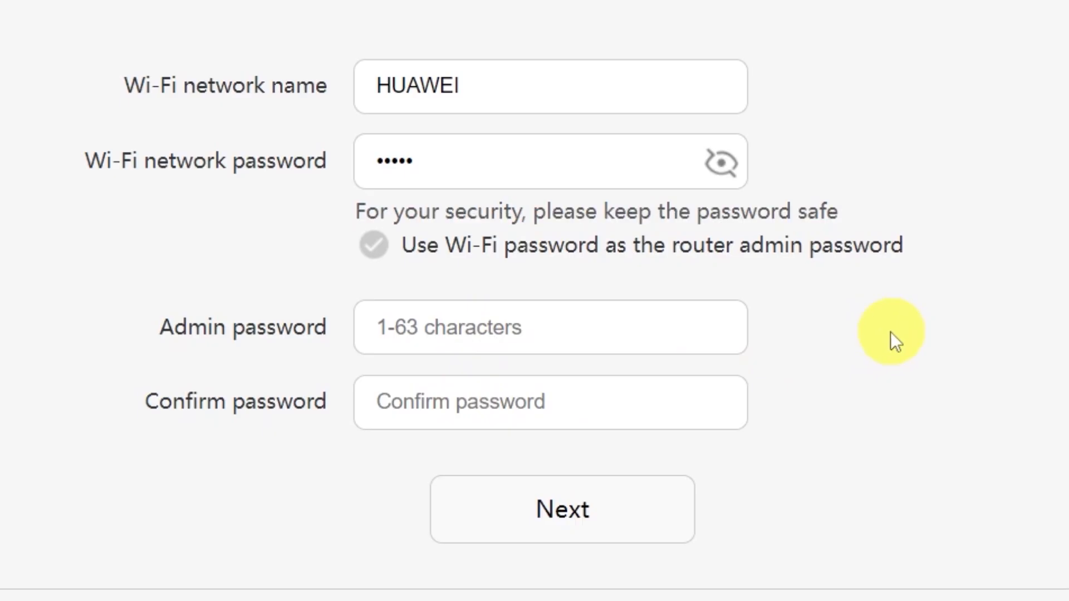
left_click(371, 245)
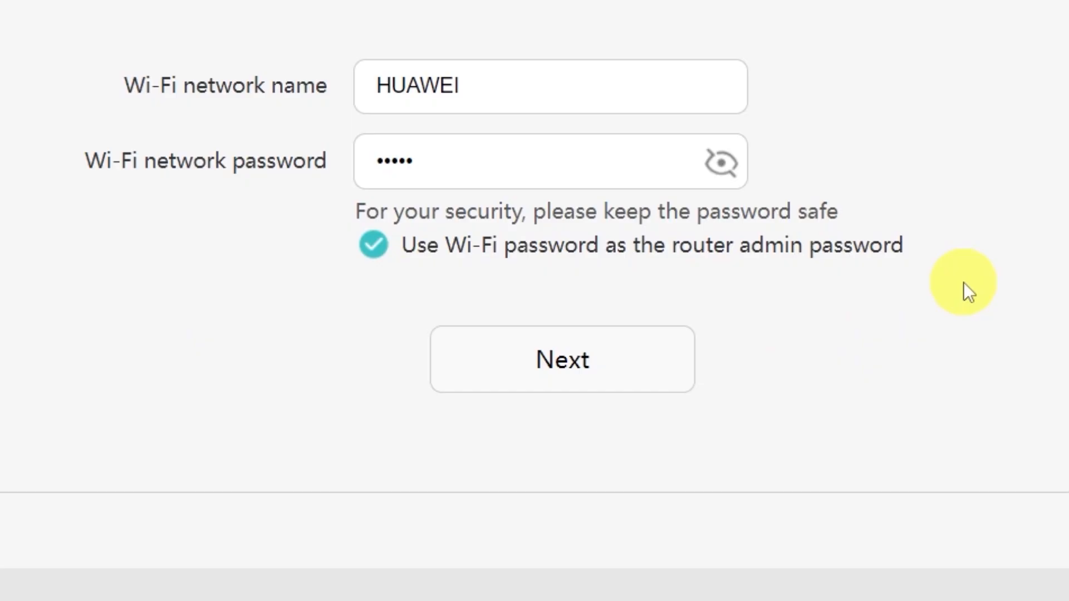
left_click(572, 361)
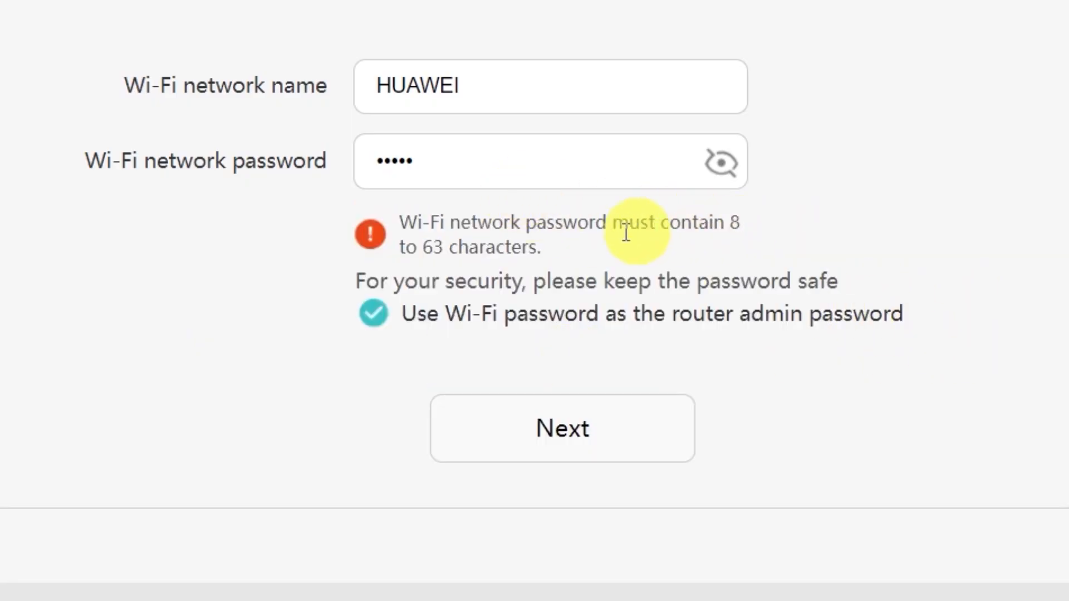
left_click(565, 165)
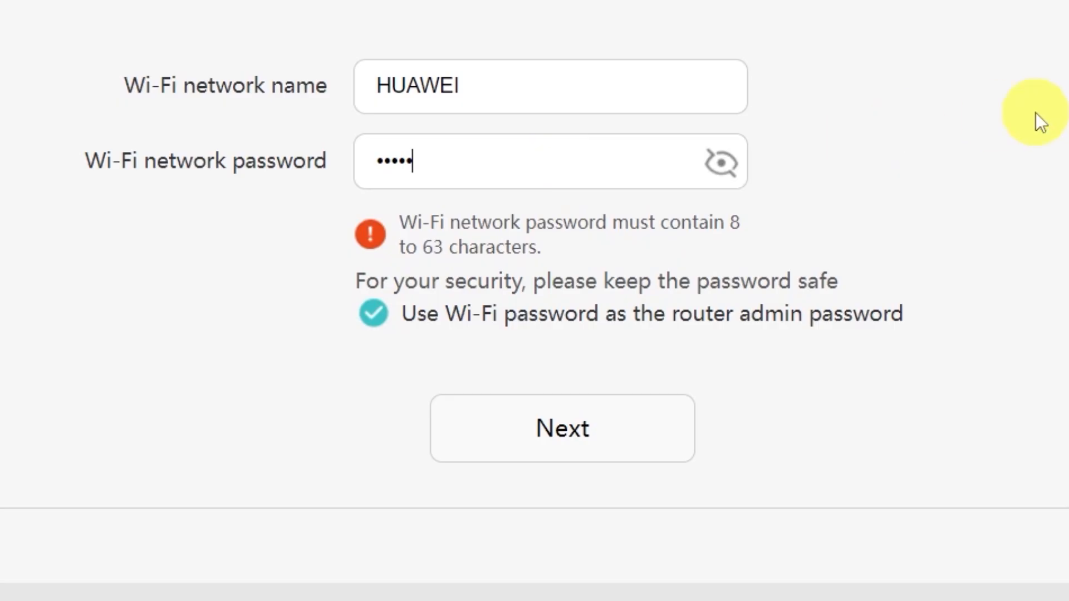
type("678901")
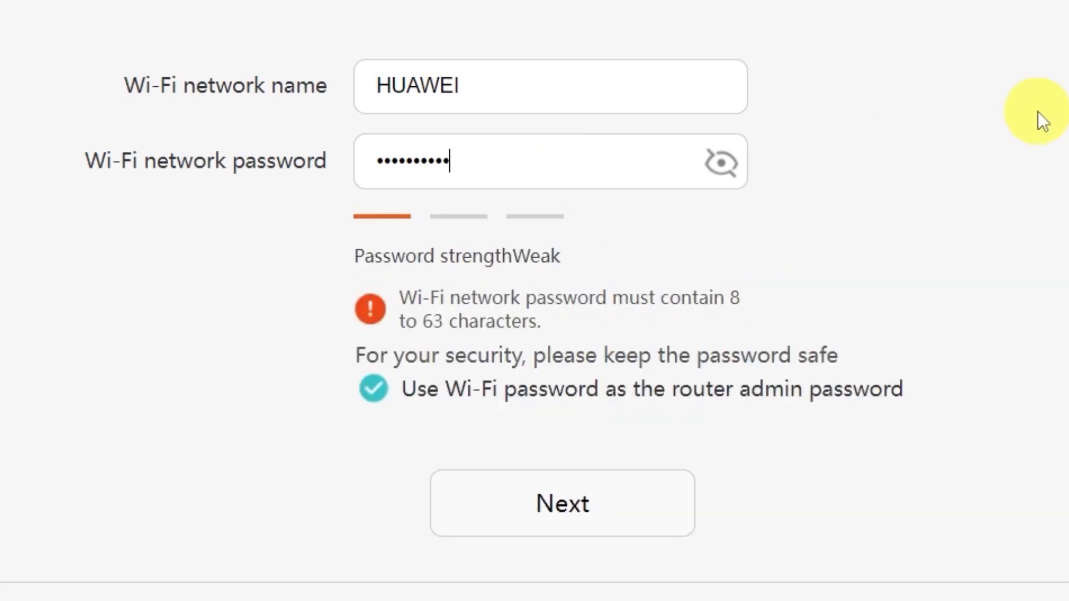
left_click(569, 508)
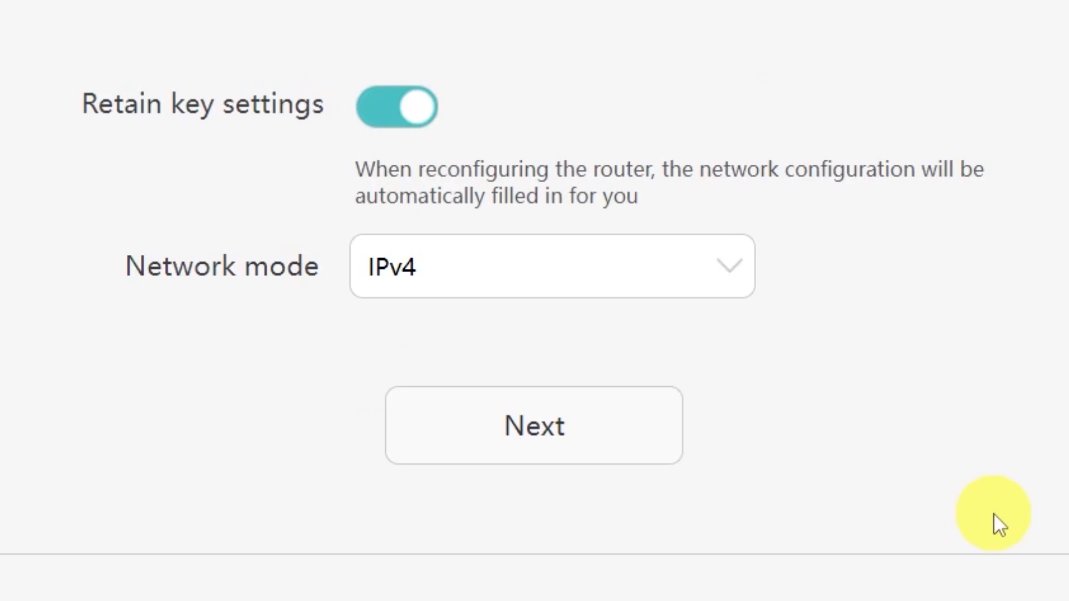
Keep IPv4 as the network mode and complete the setup wizard
left_click(737, 269)
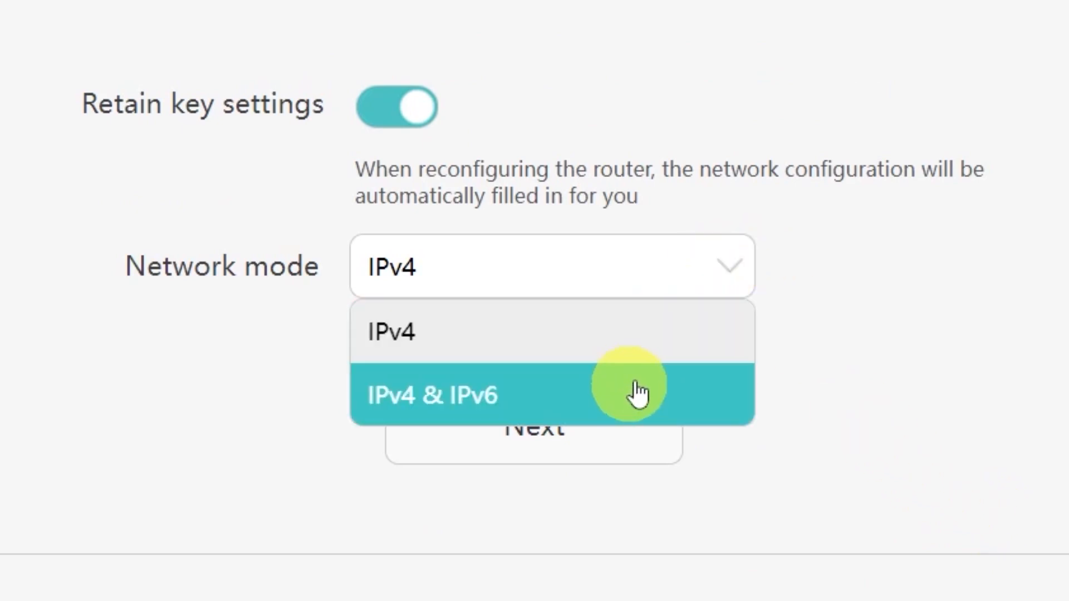
left_click(712, 280)
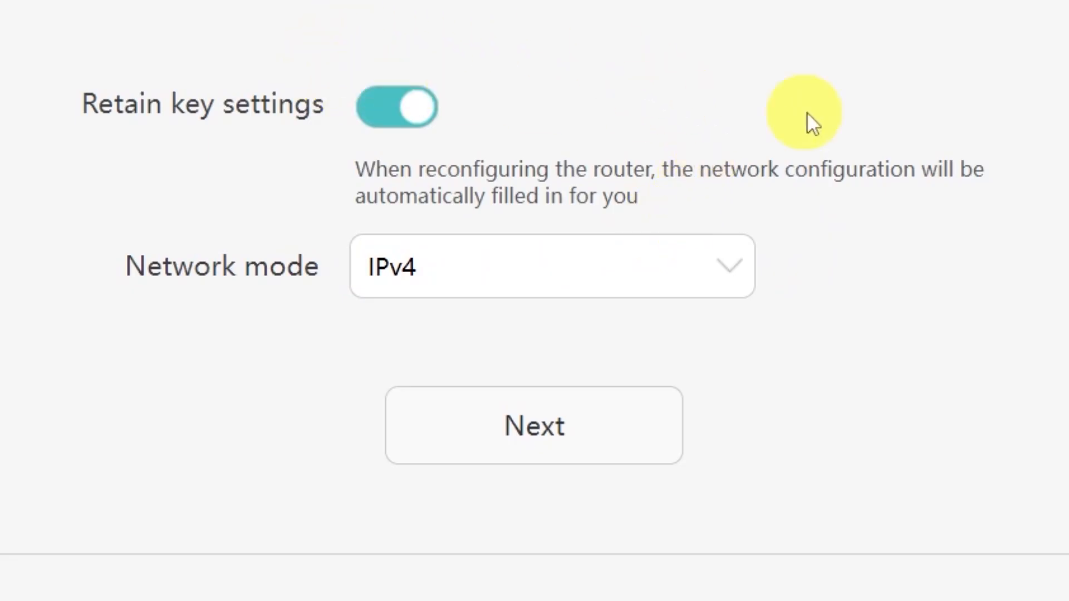
left_click(592, 454)
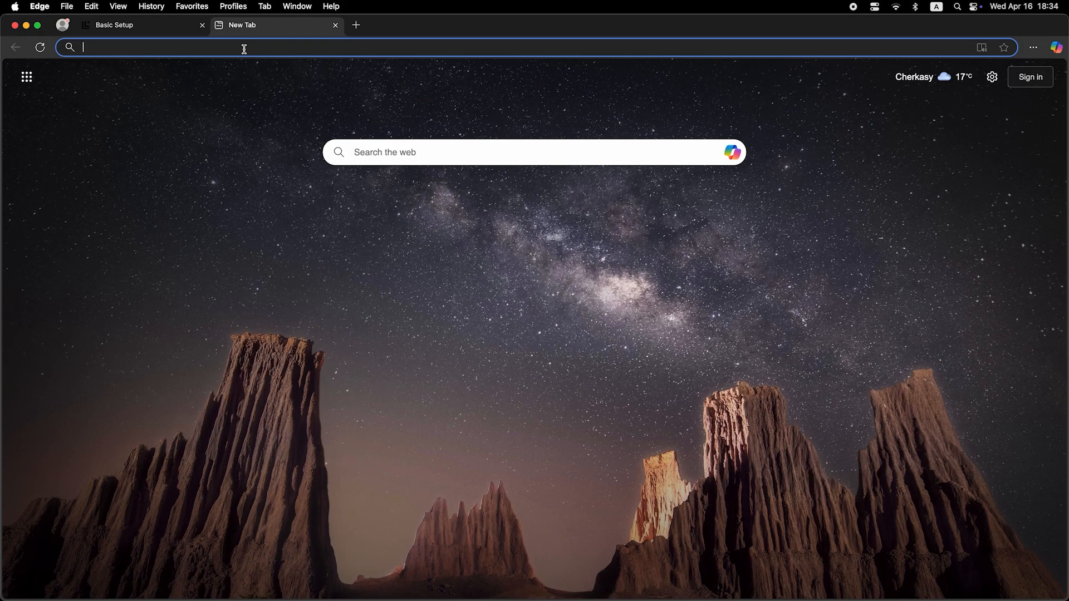
Run a test web search for 'dfdfdfdf' from a new Edge tab
left_click(244, 49)
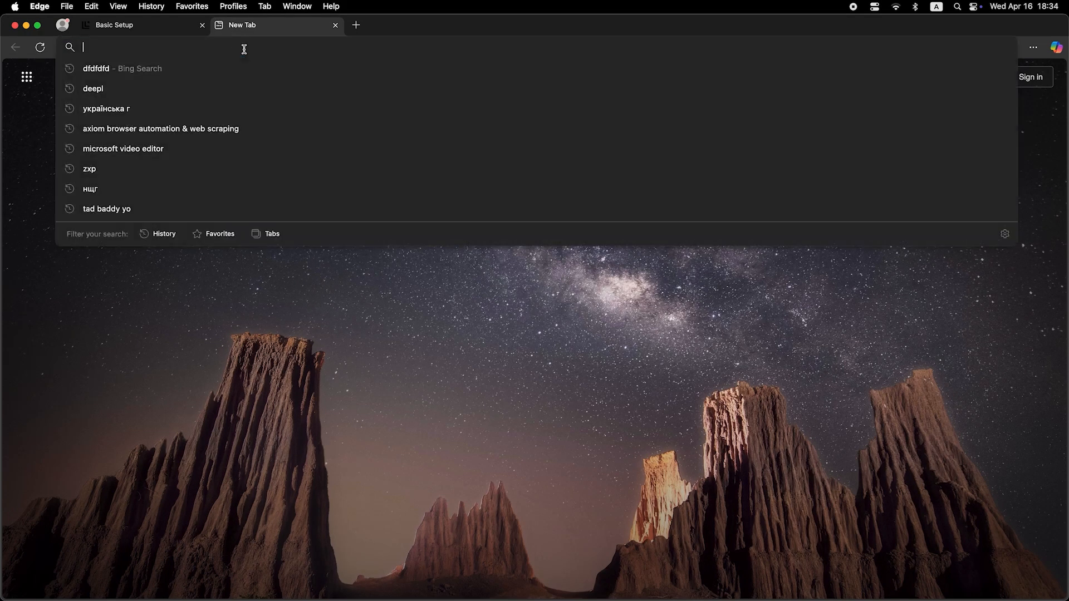
type("dfdfdfdf")
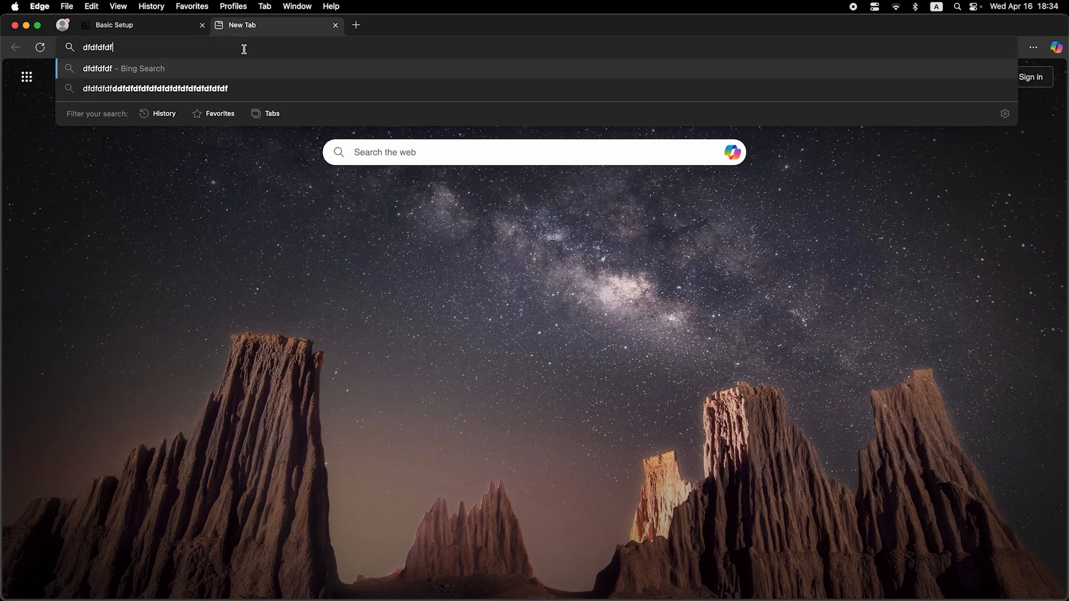
key("Return")
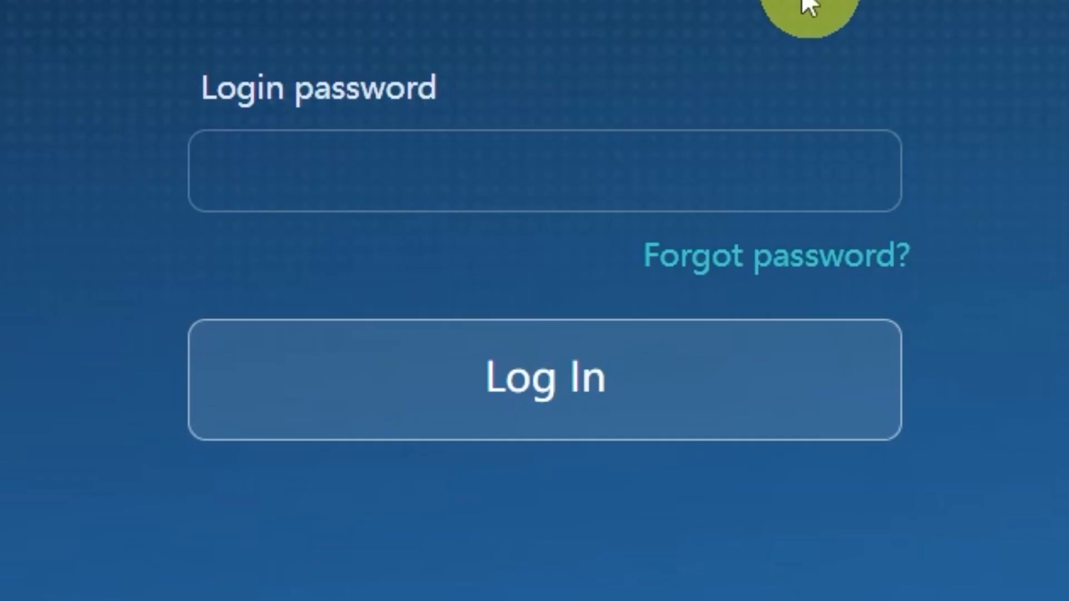
Log in with the admin password, then save MAC clone as PC MAC address under Connect to Internet
left_click(717, 184)
type("admin@1234")
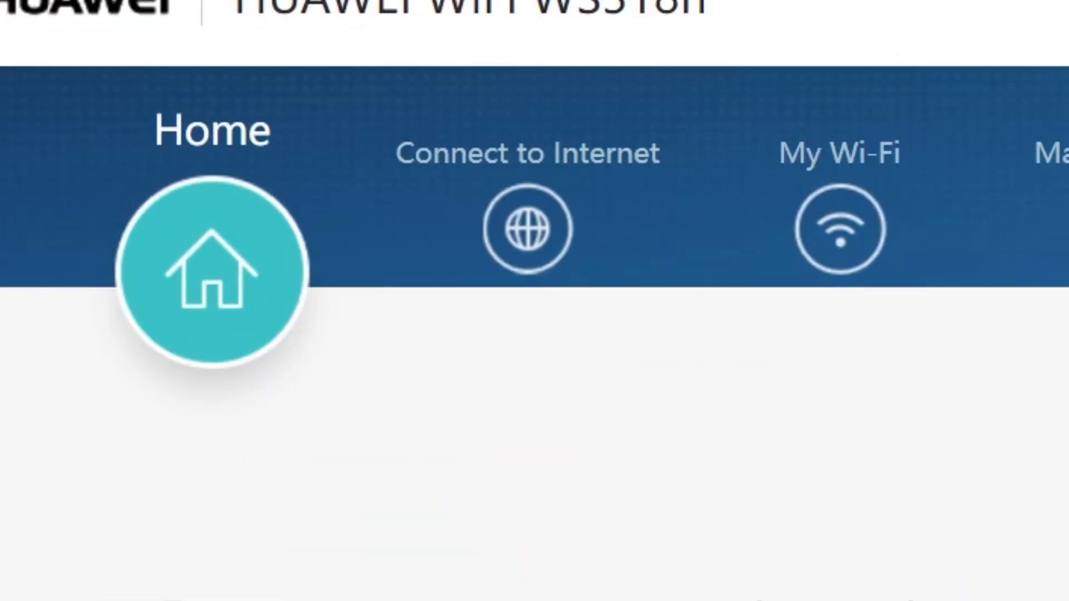
left_click(526, 241)
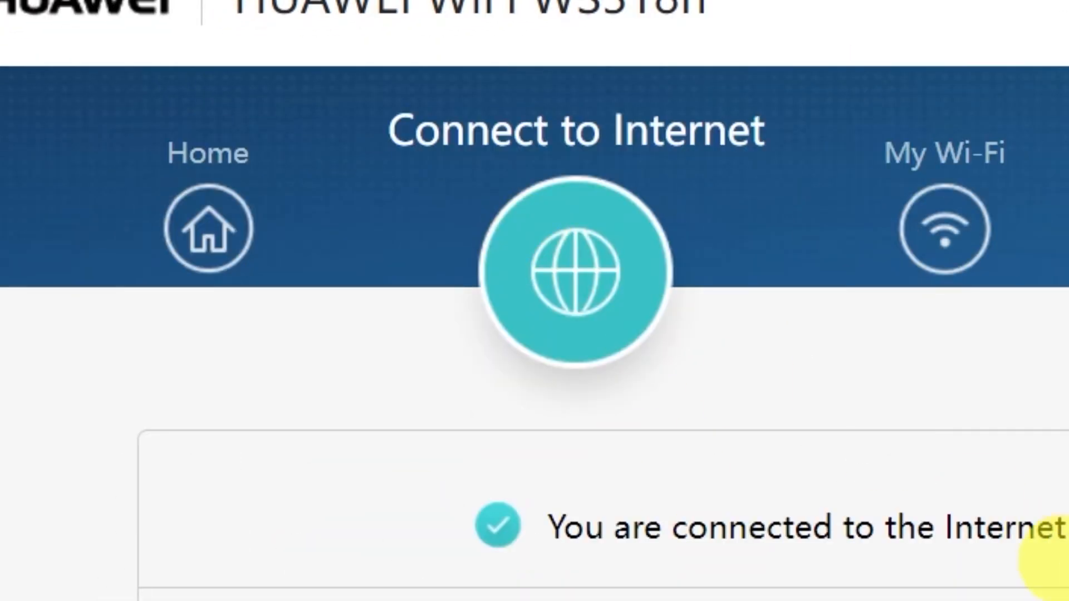
scroll(701, 370, "down", 4)
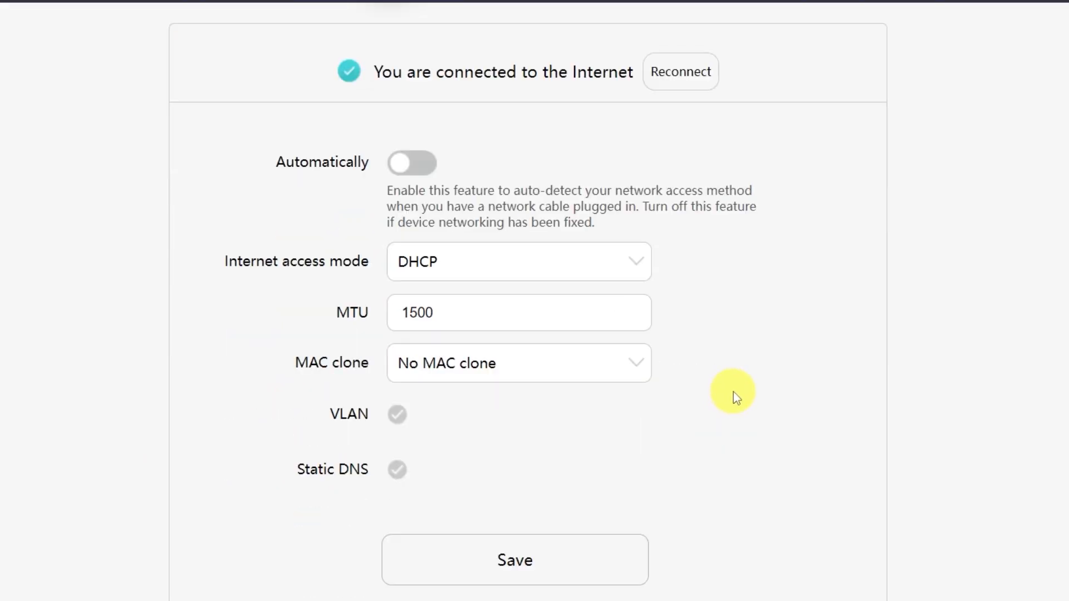
left_click(686, 208)
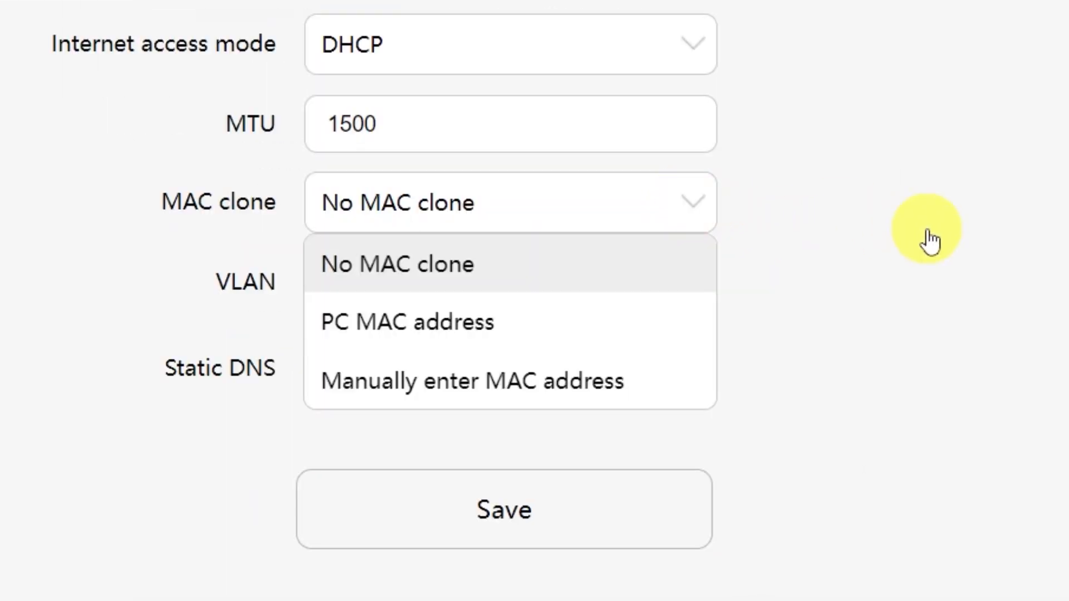
left_click(516, 342)
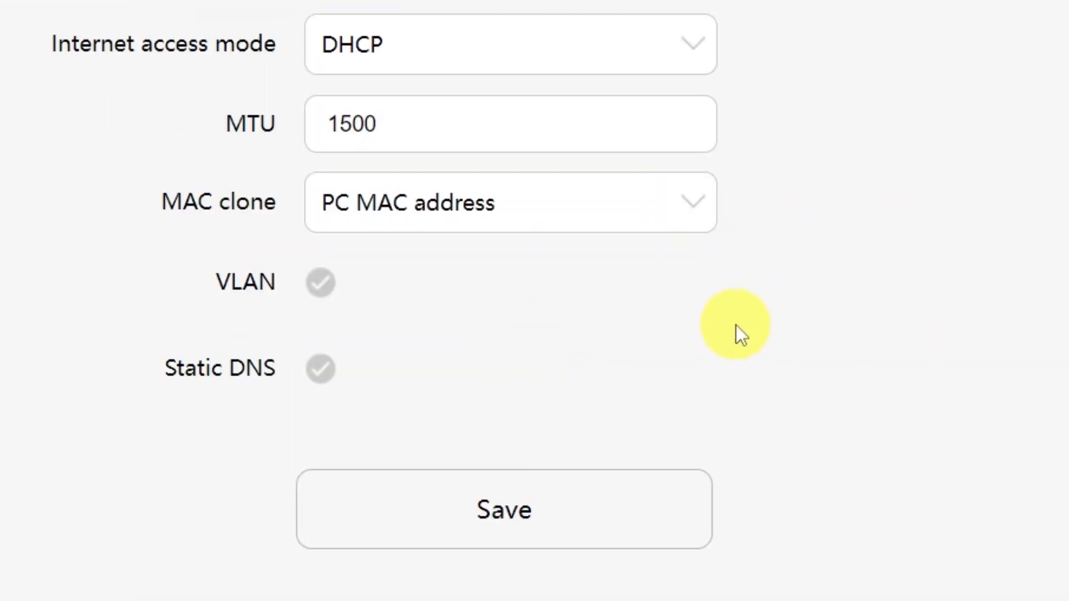
left_click(539, 529)
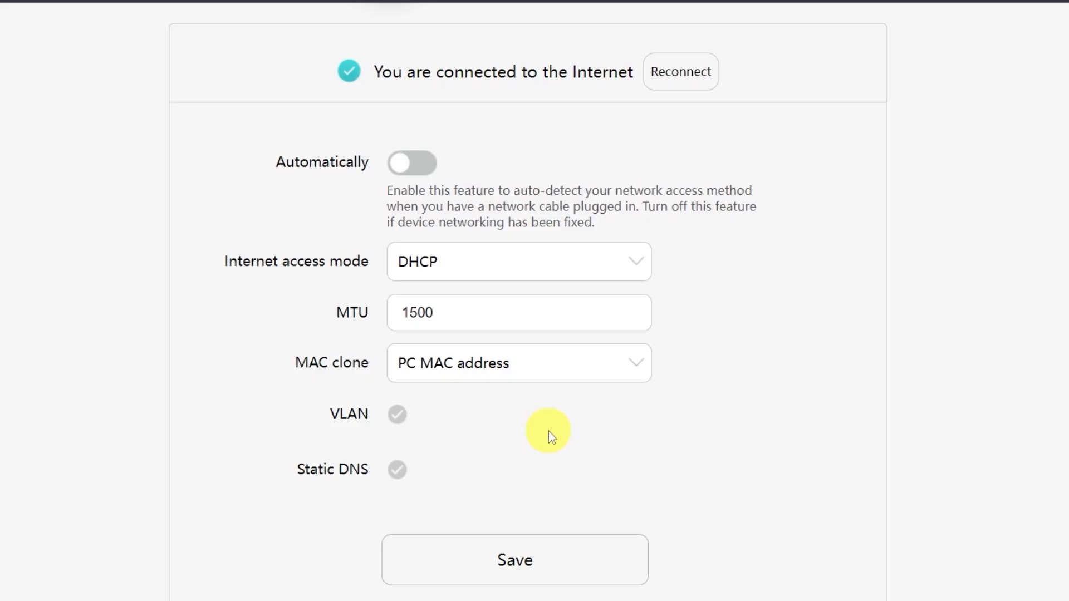
scroll(549, 431, "up", 4)
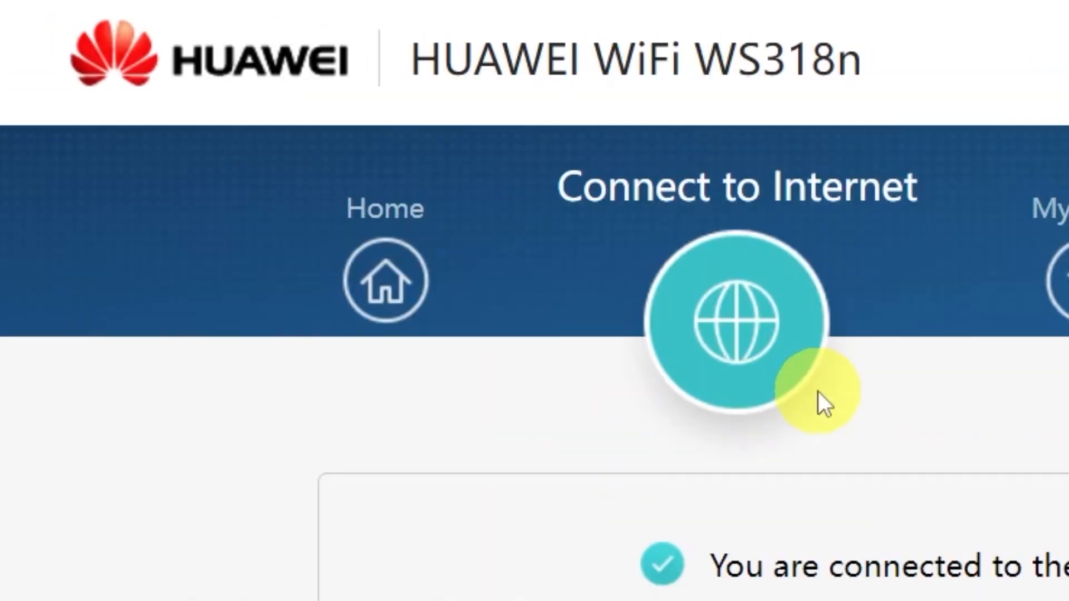
Restart the router from the Home page and confirm the prompt
left_click(410, 287)
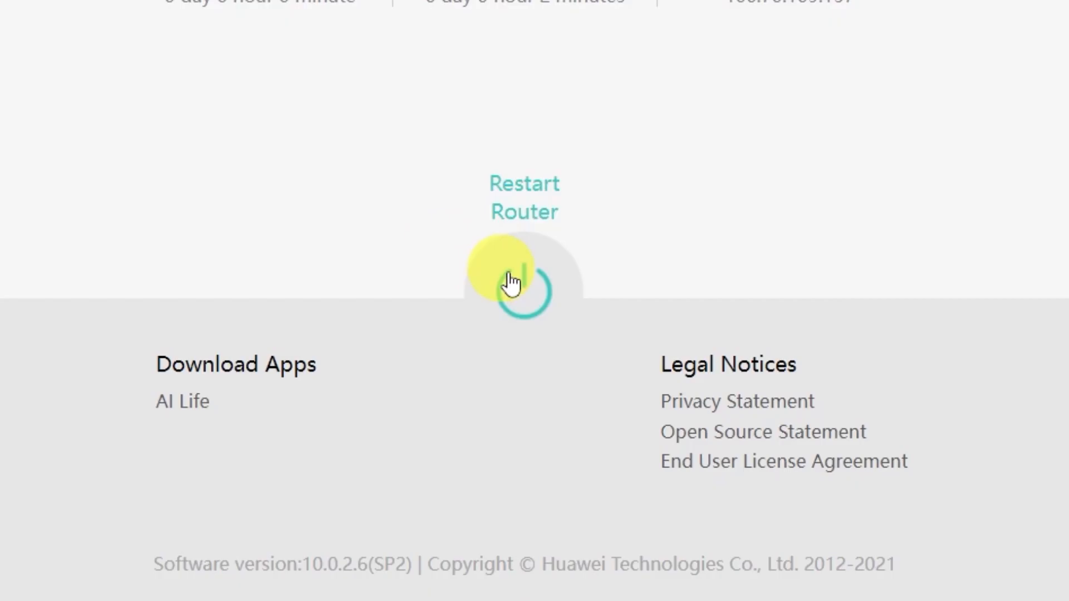
left_click(524, 285)
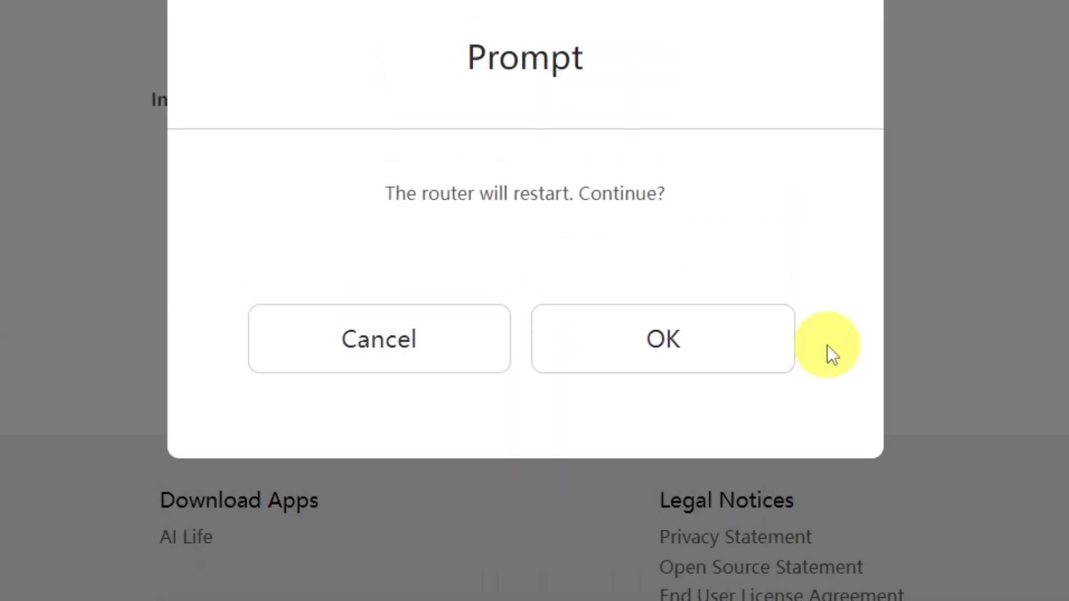
left_click(718, 347)
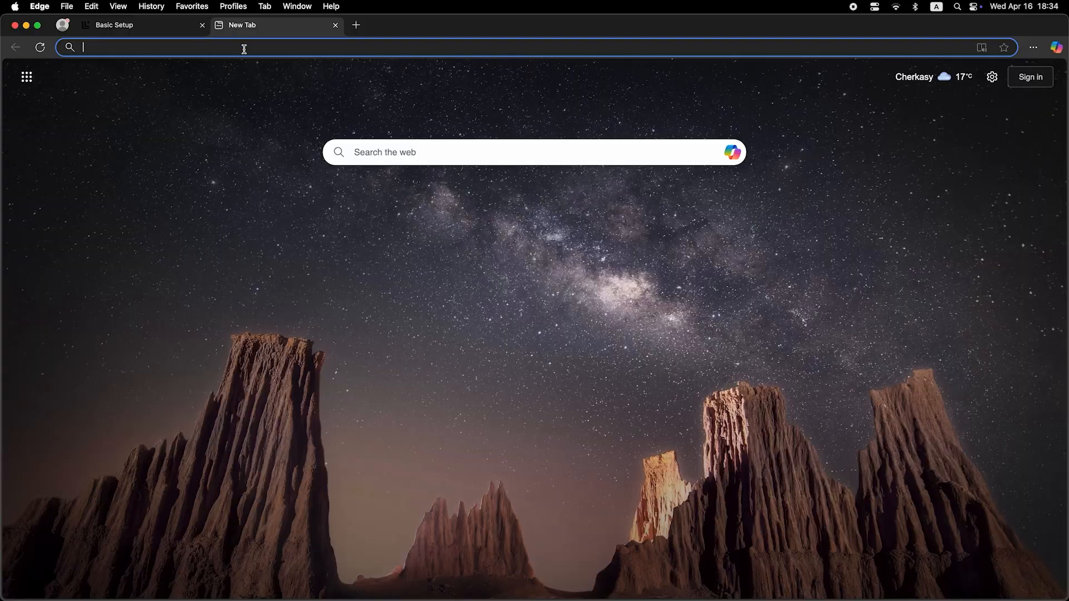
Check internet access with a test search for 'dfdfdfdf' in a new tab
left_click(244, 49)
type("dfdfdfdf")
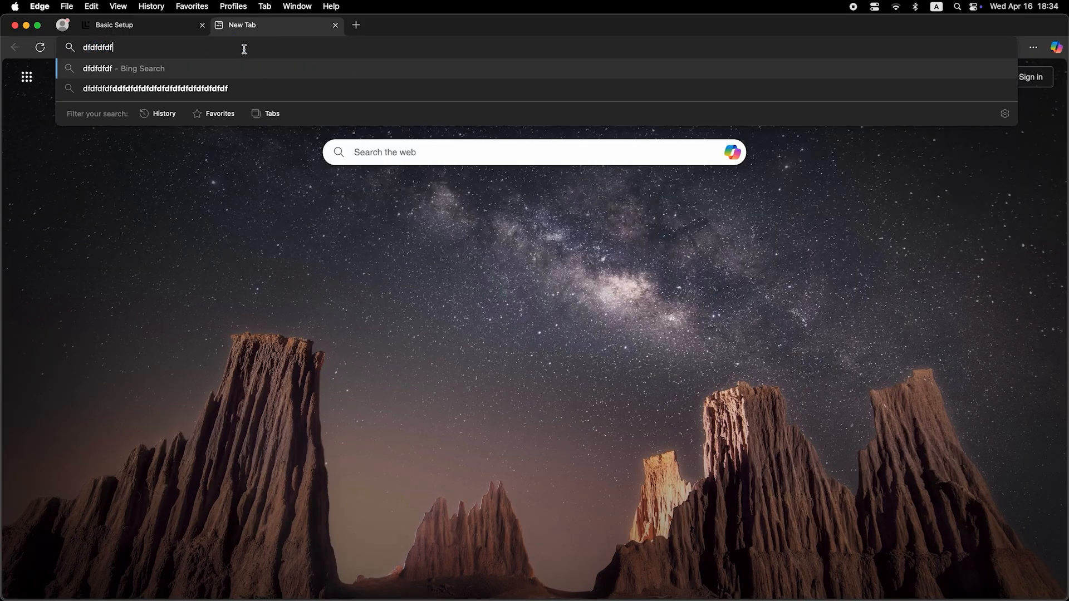
key("Return")
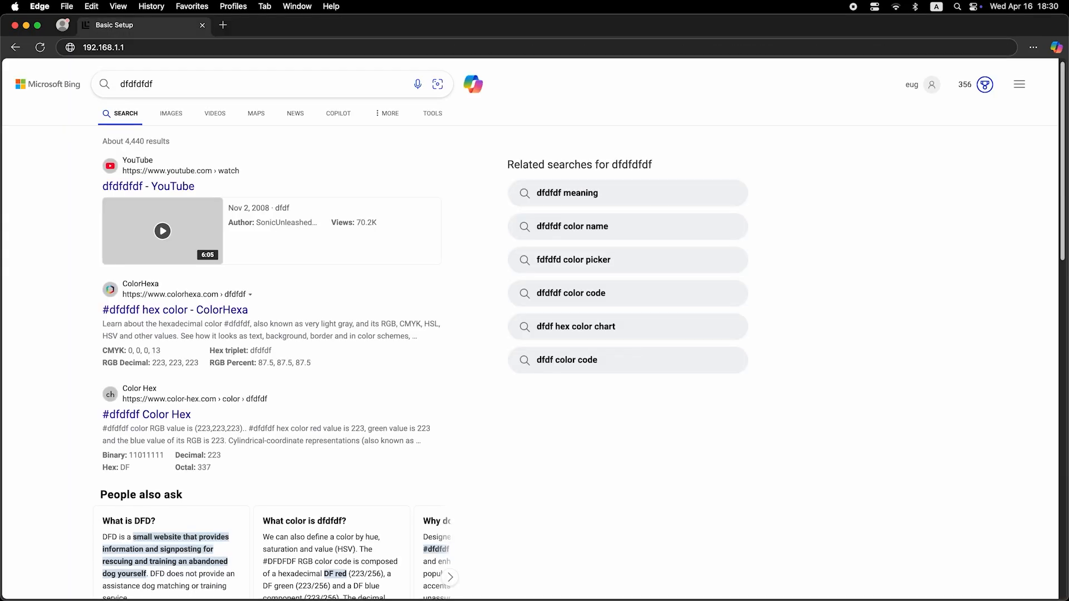